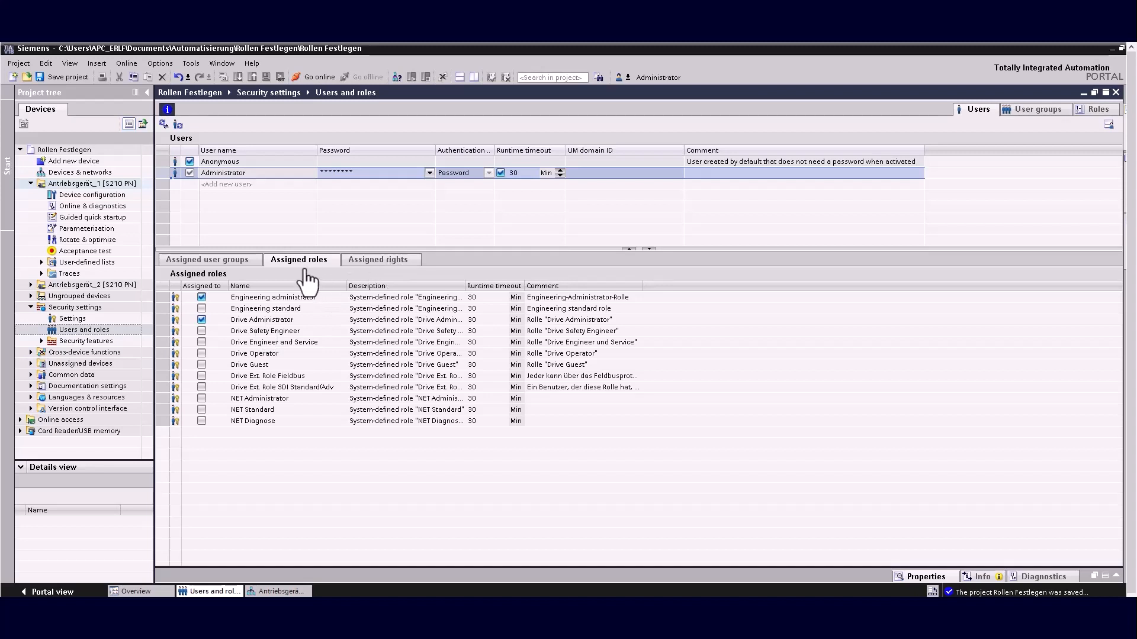
Examine the Administrator user's assigned runtime rights for the SINAMICS V6.1 drive devices
click(373, 261)
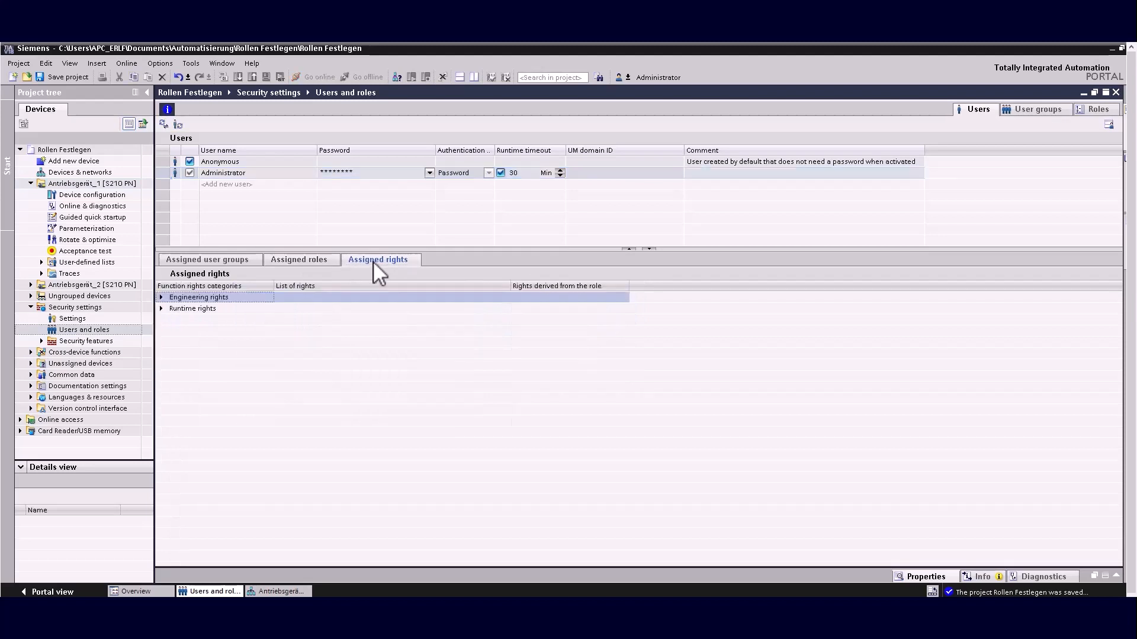
click(199, 311)
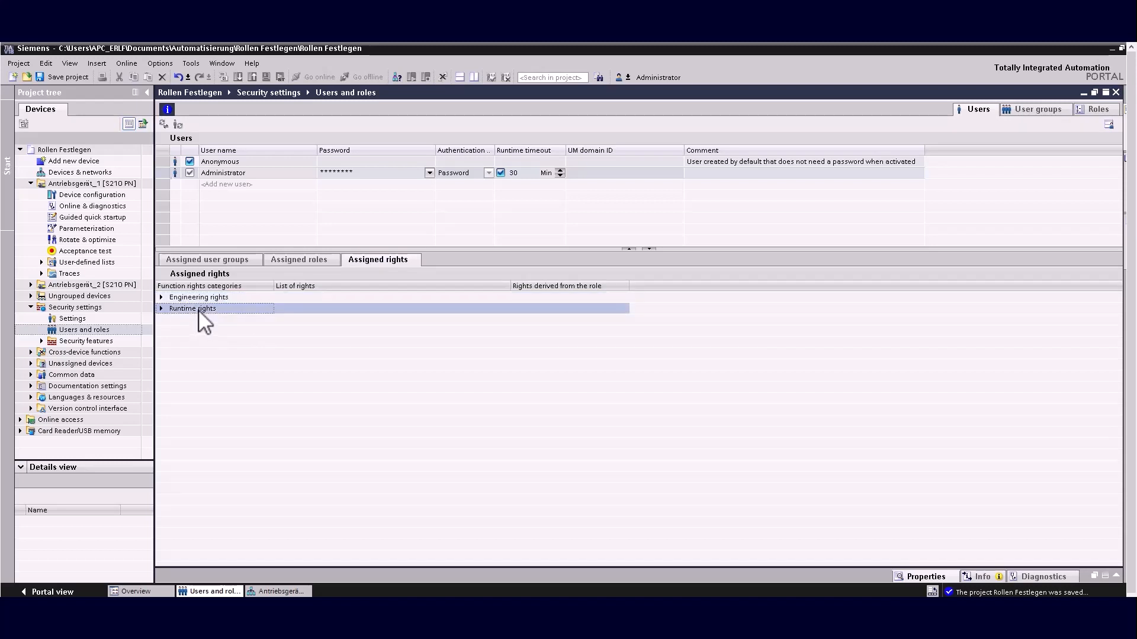
click(161, 309)
click(171, 319)
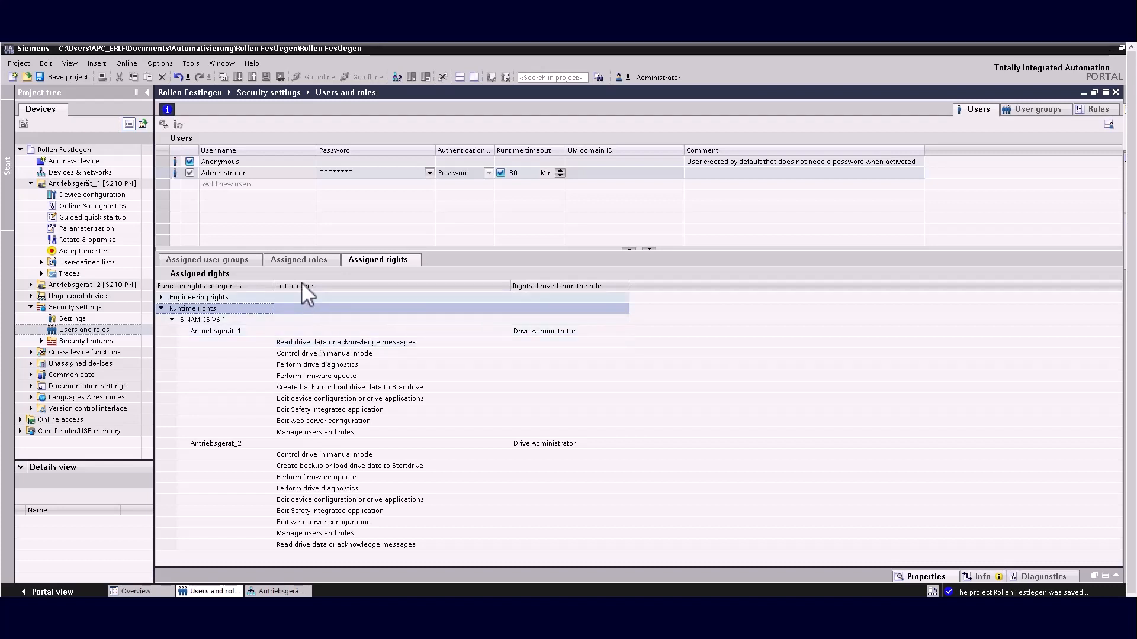
Examine the Anonymous user's assigned roles and its runtime rights under SINAMICS V6.1
click(314, 259)
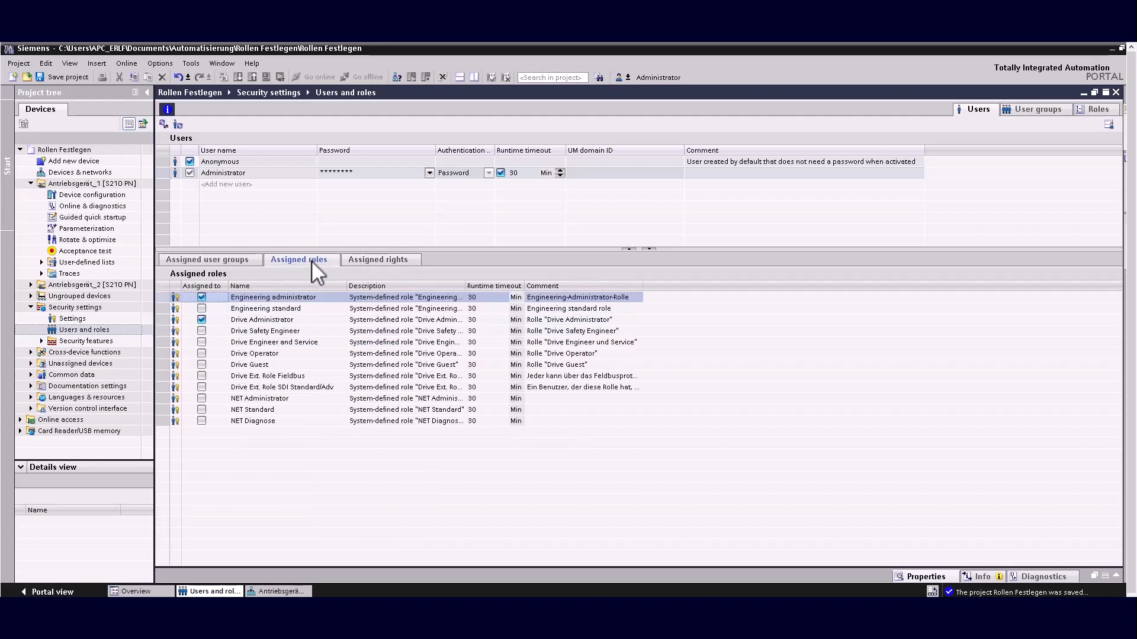
click(234, 165)
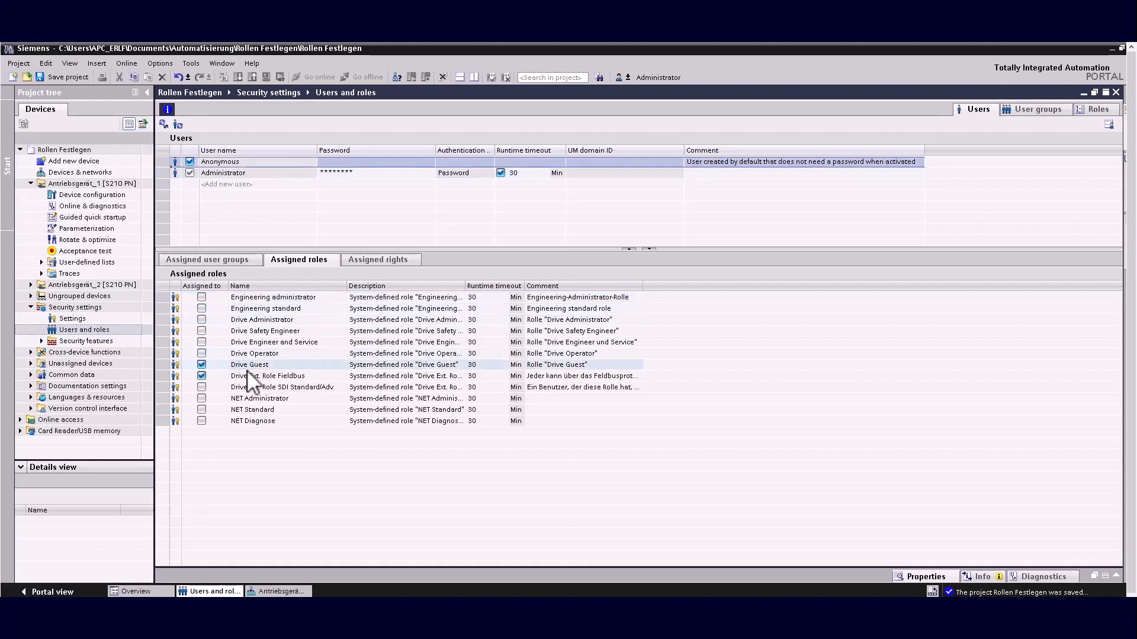
click(375, 259)
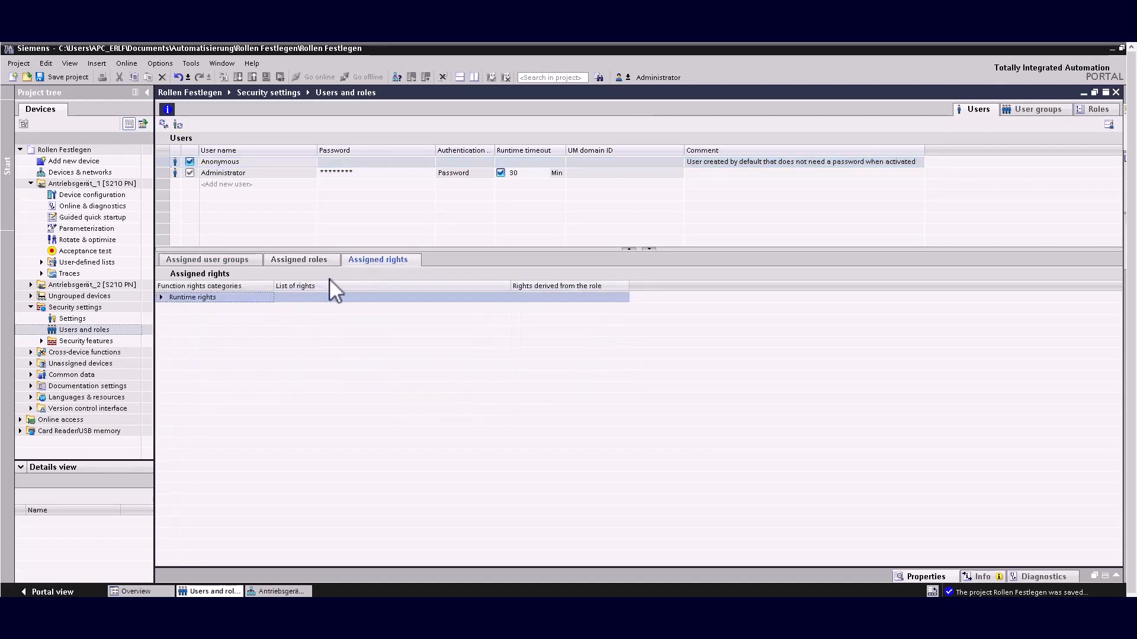
click(161, 297)
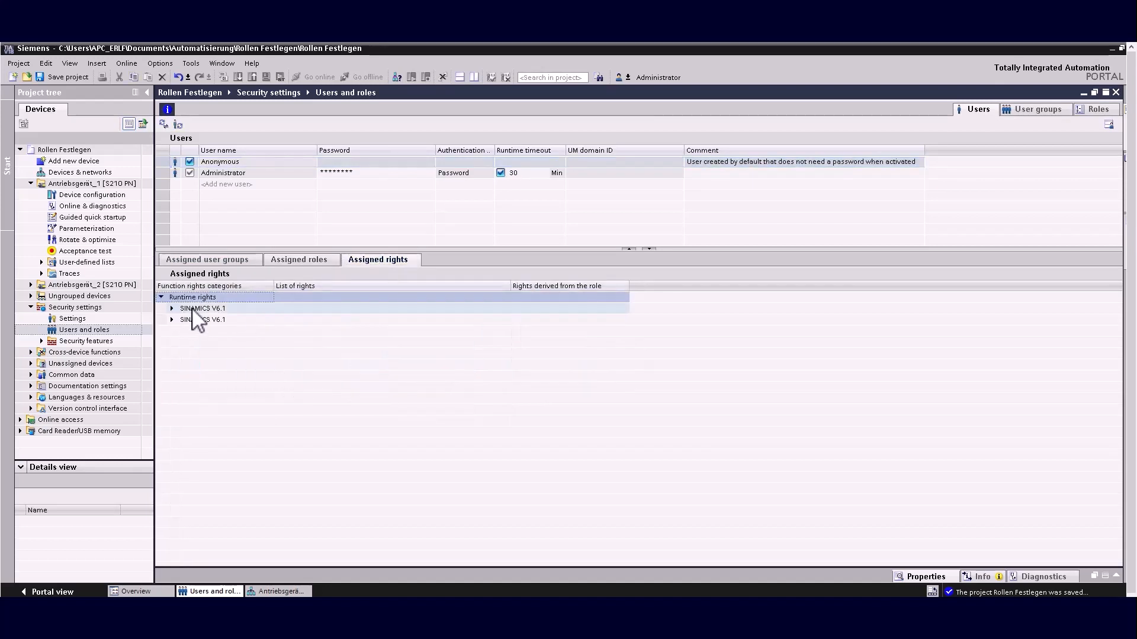
click(172, 309)
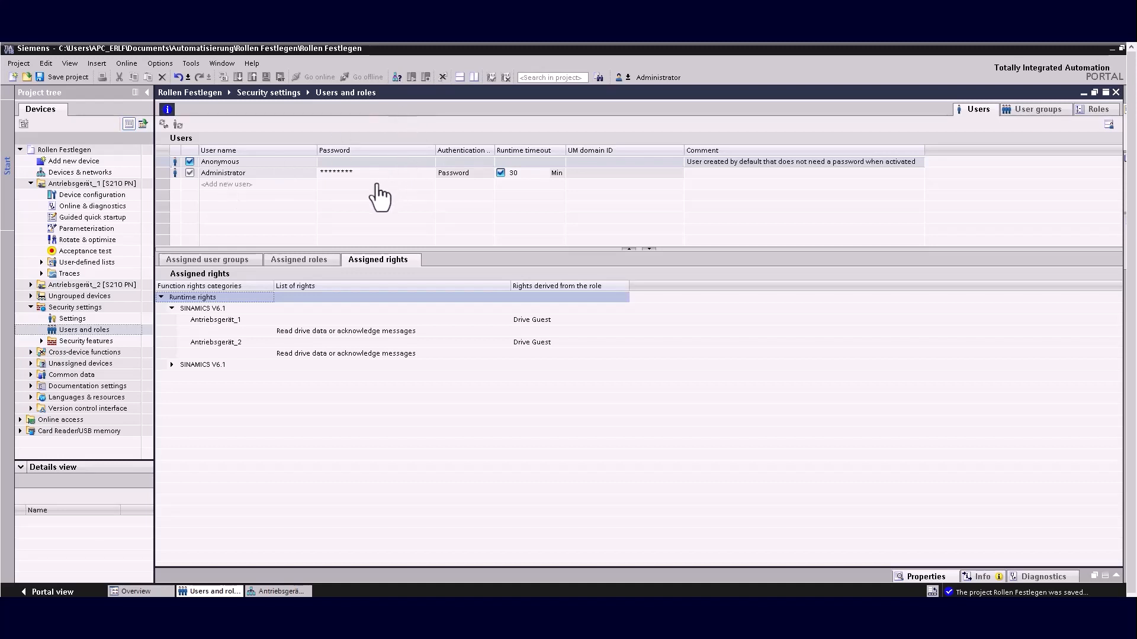
Add a new user-defined role named "RoleService Technician" to the project's roles
click(1092, 109)
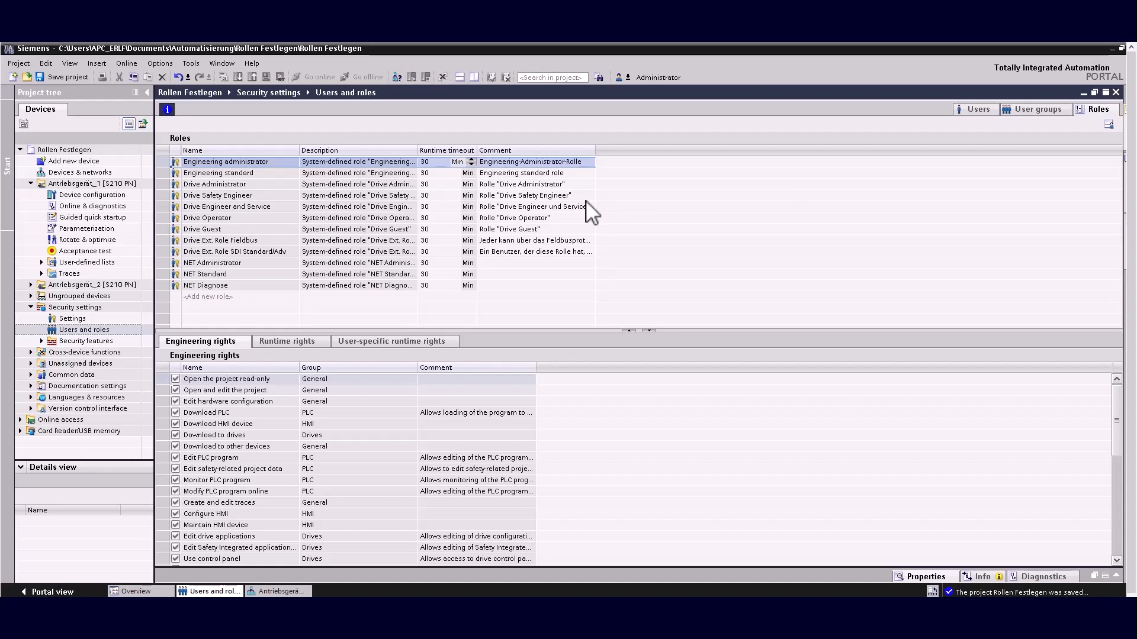
click(221, 299)
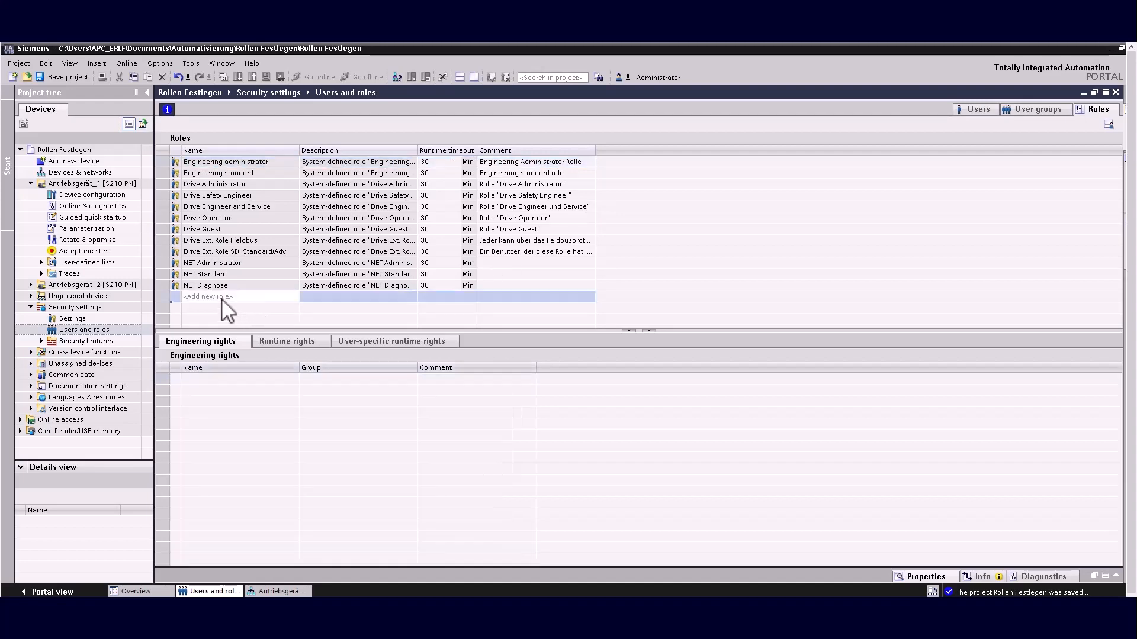
text(RoleService)
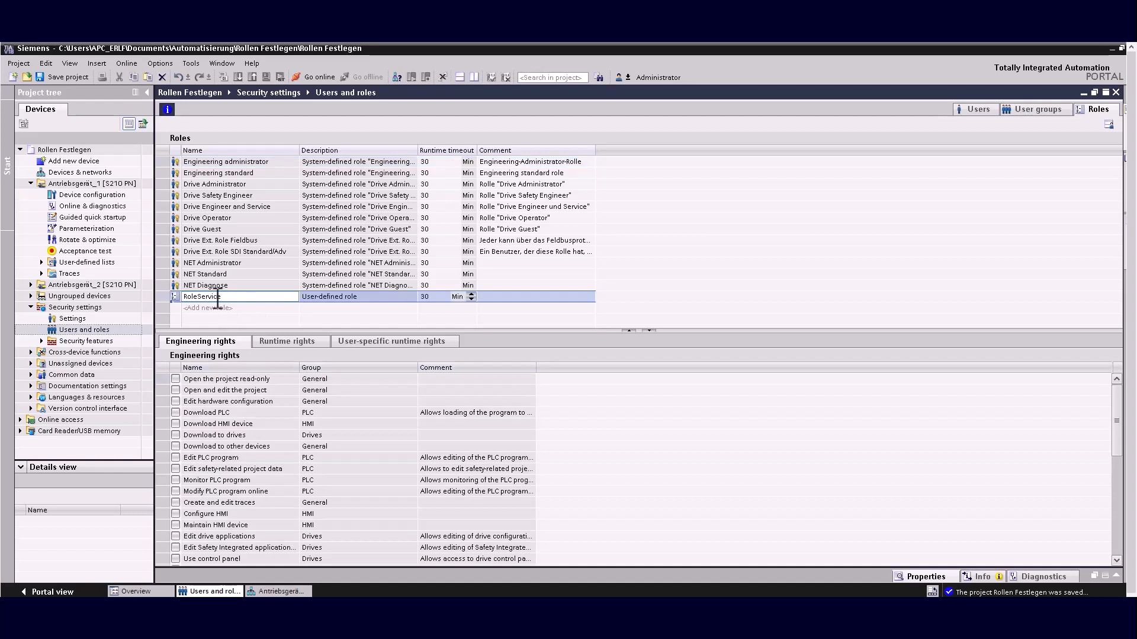
text( Technician)
key(Return)
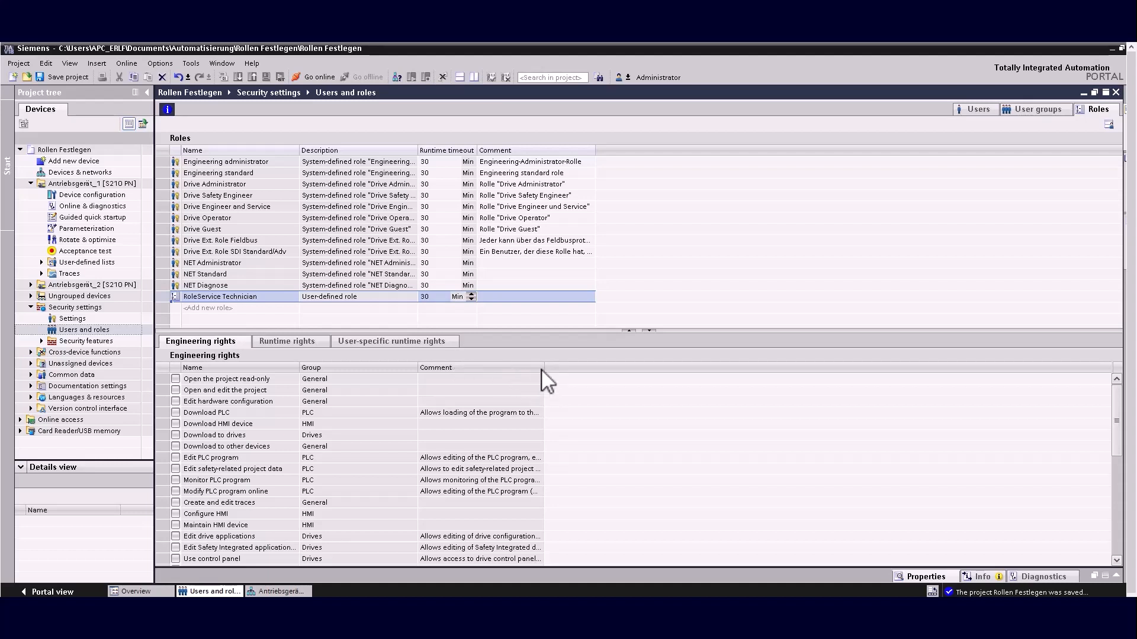
Grant RoleService Technician the engineering rights Open the project read-only, Open and edit the project, Edit drive applications and Use control panel
drag(545, 368, 643, 366)
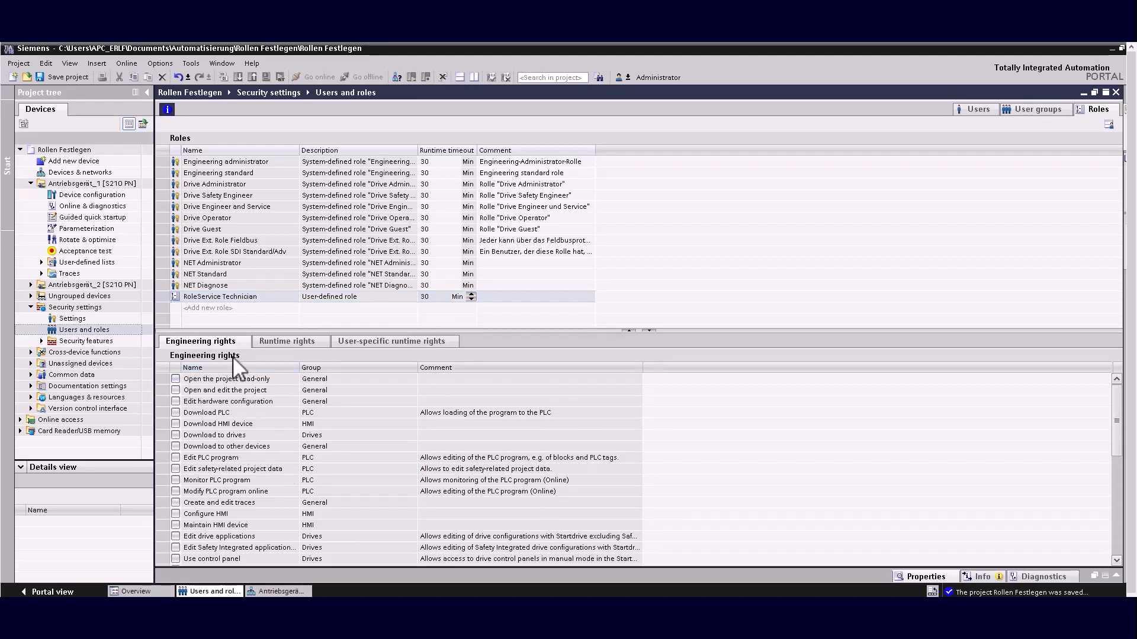
click(175, 379)
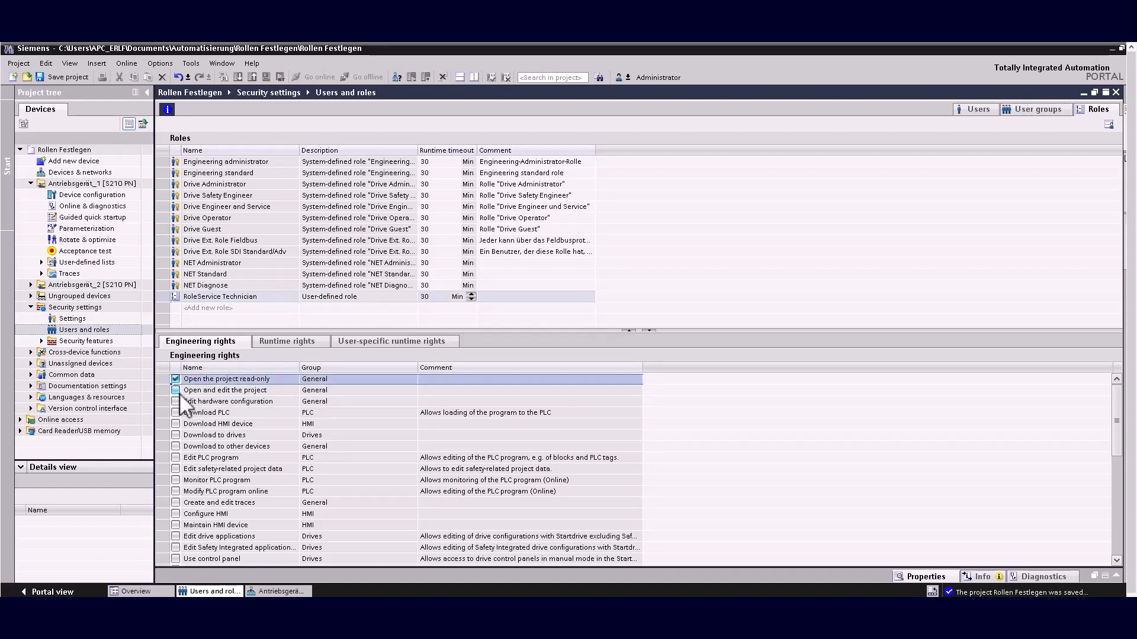
click(176, 390)
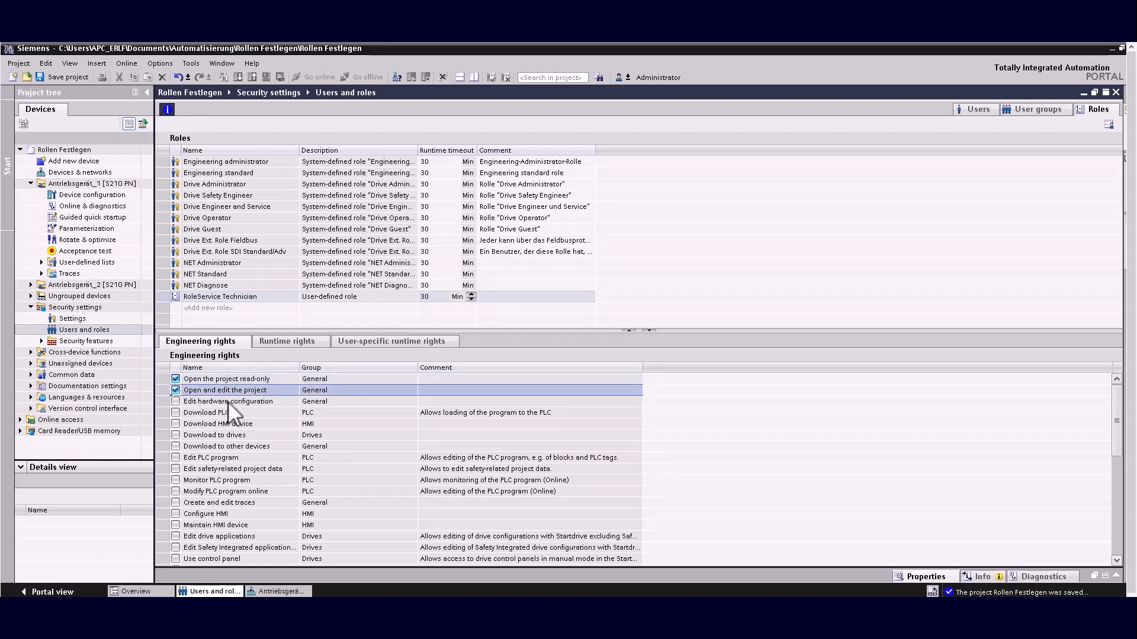
scroll(225, 411, down, 3)
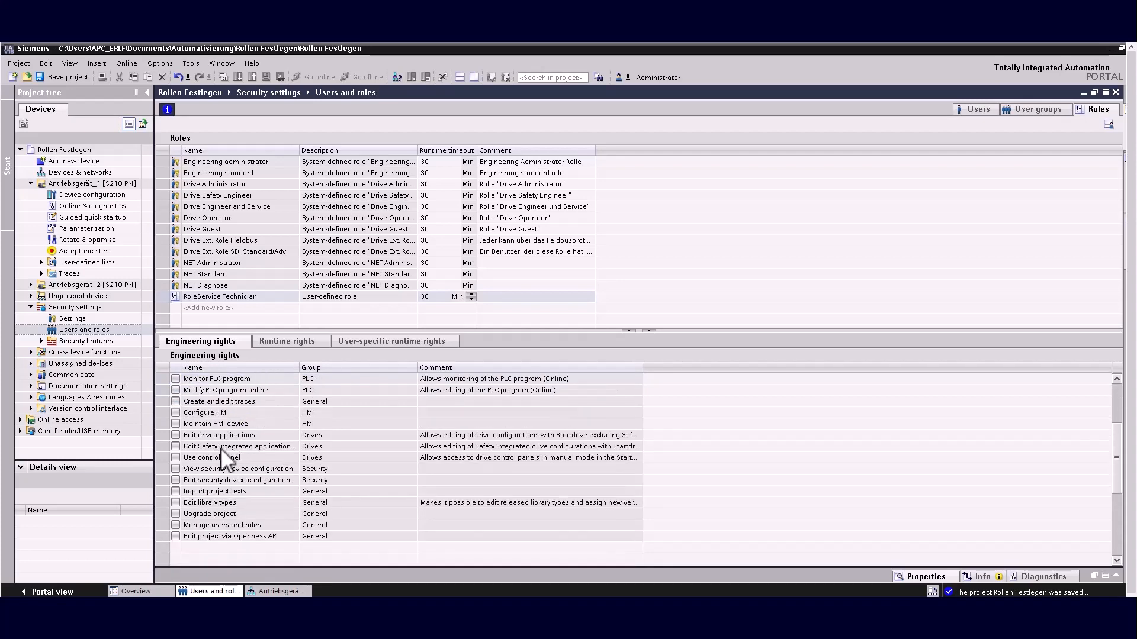
click(177, 435)
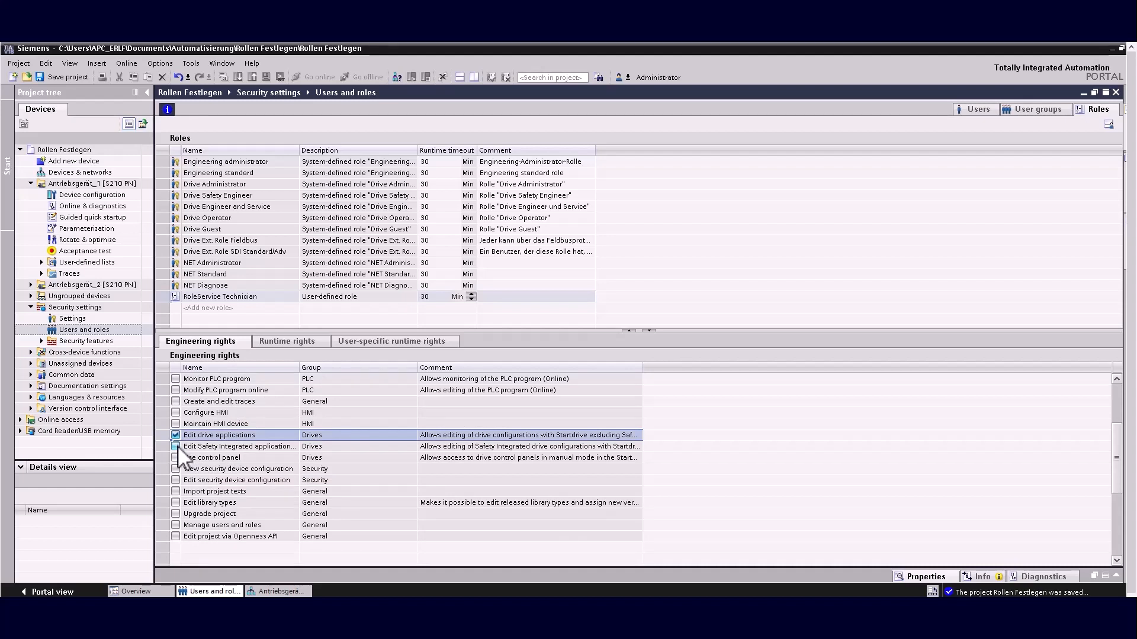
click(178, 461)
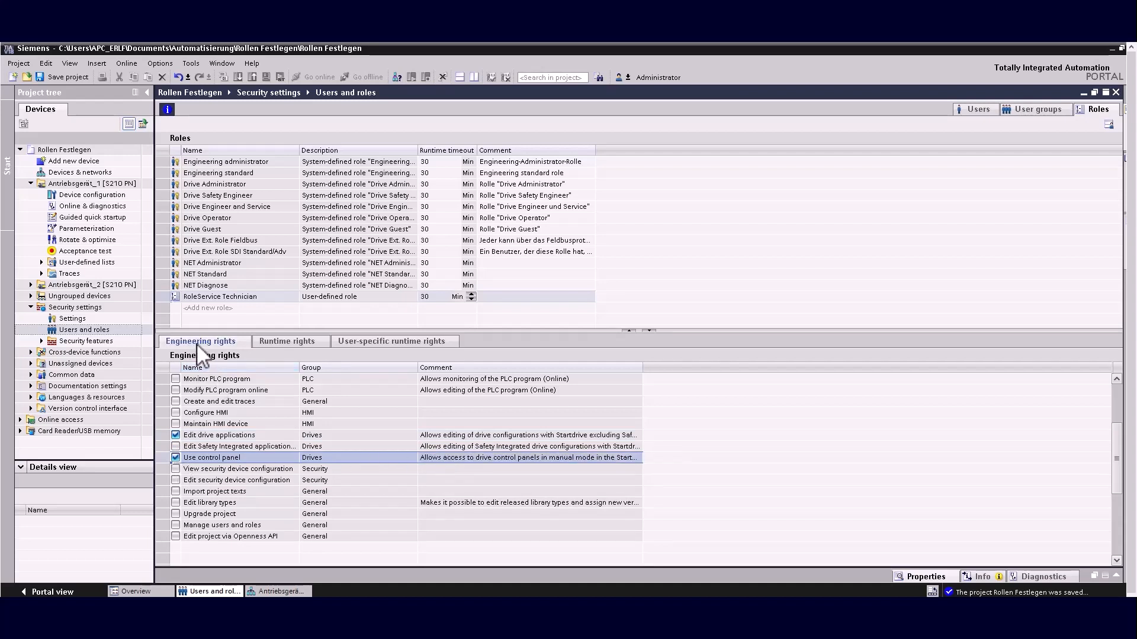
Grant RoleService Technician all runtime rights on Antriebsgerät_1 except Edit Safety Integrated application and Manage users and roles
click(289, 341)
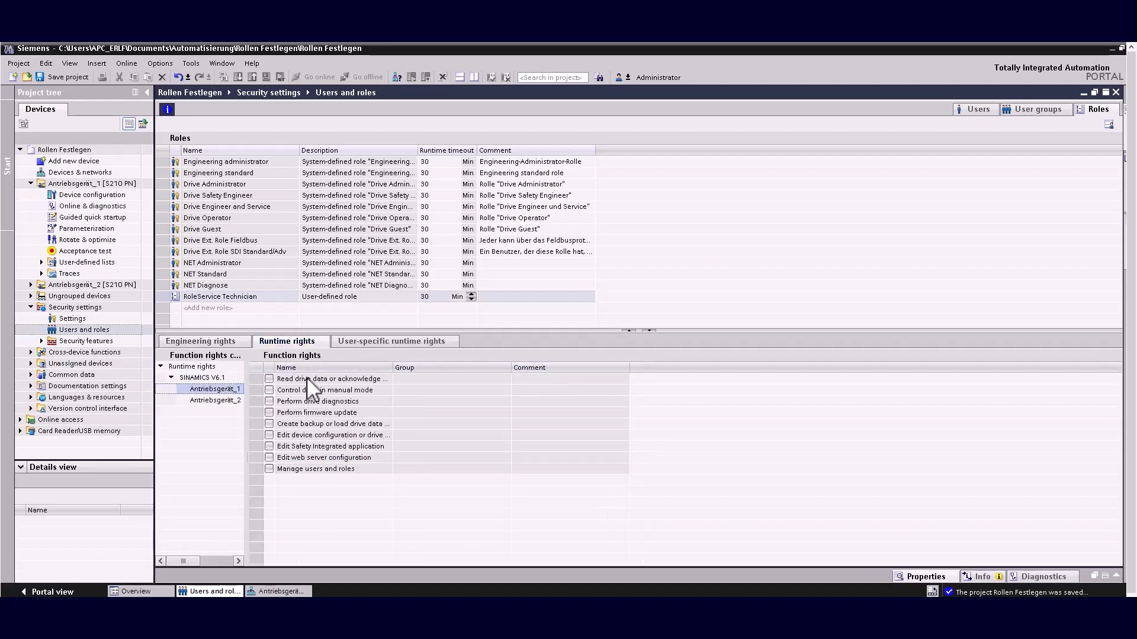
click(269, 379)
click(269, 390)
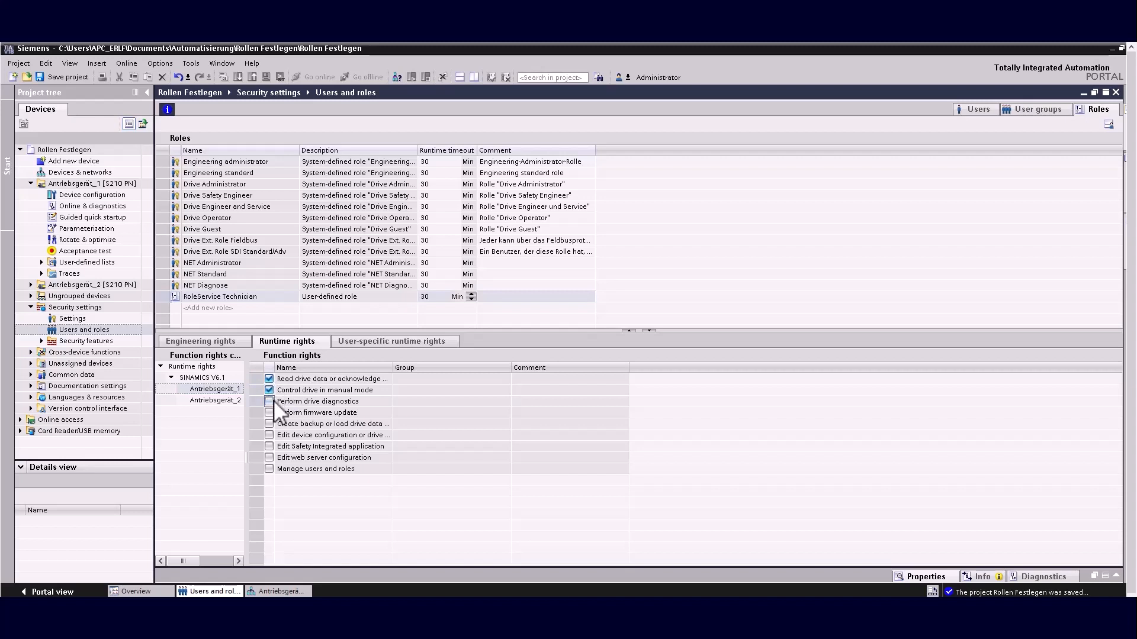
click(270, 413)
click(269, 401)
click(269, 435)
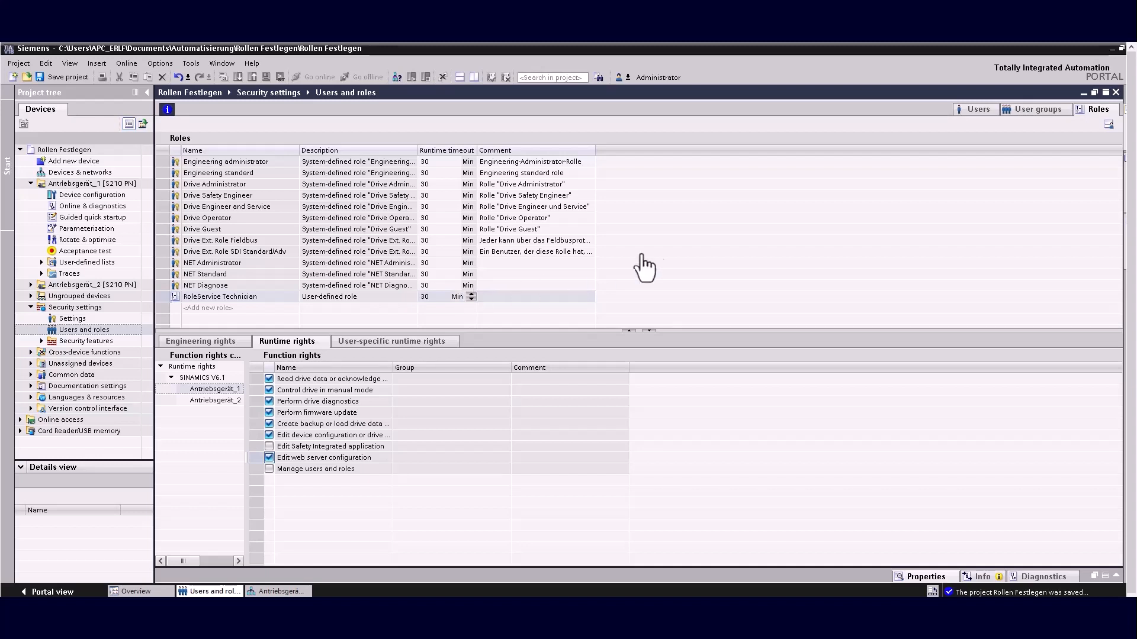
Add a new local user to the project and enter the technician's user name
click(974, 108)
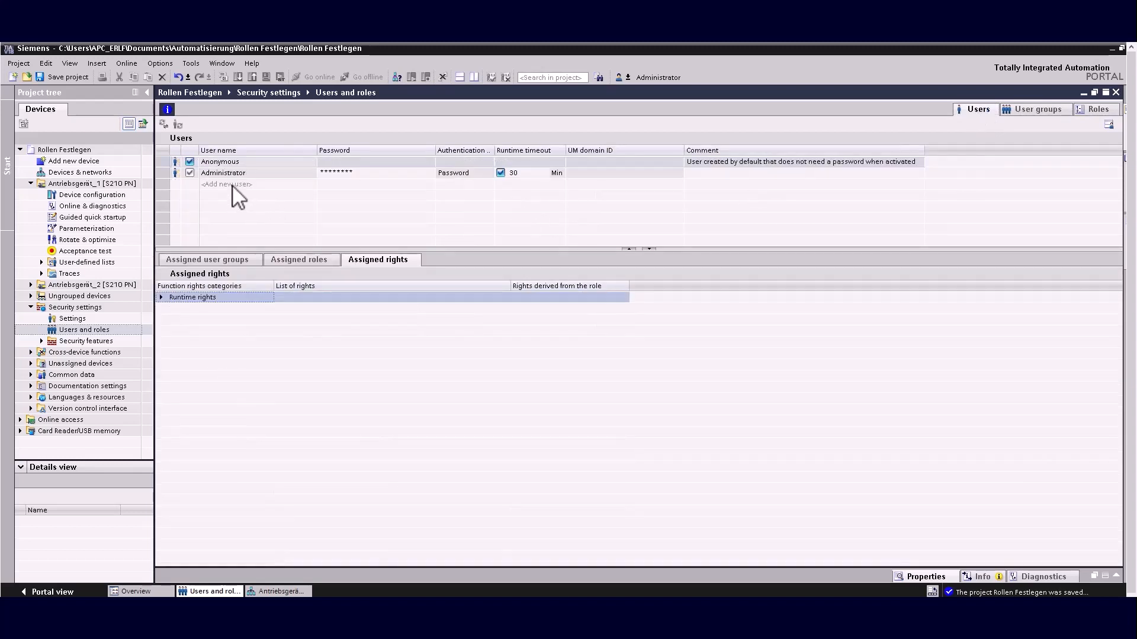
click(230, 185)
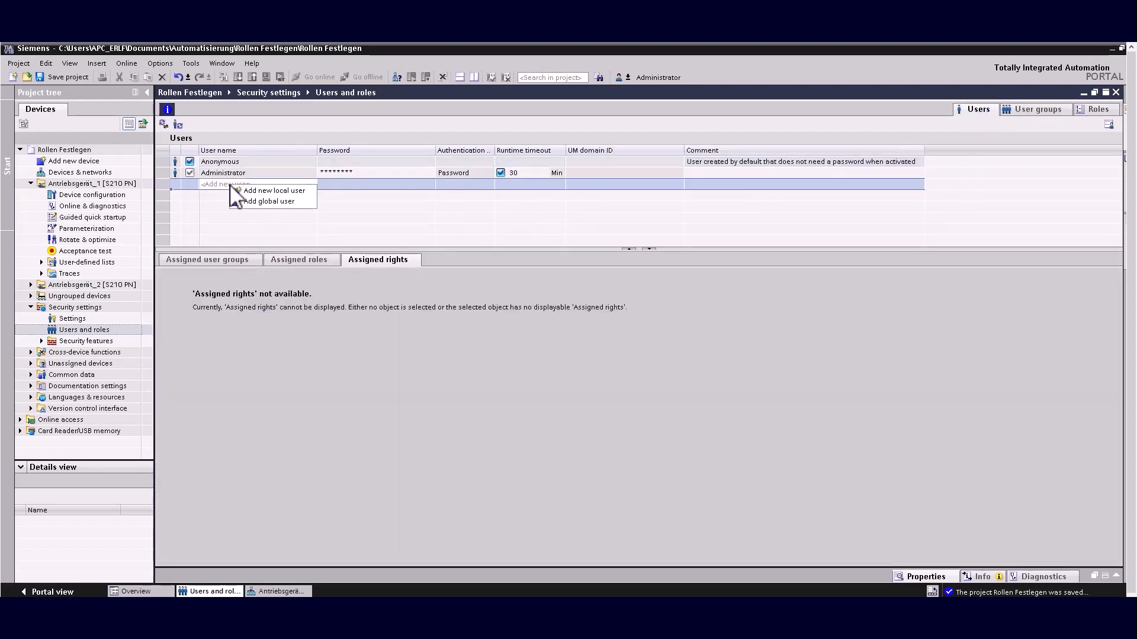
click(262, 191)
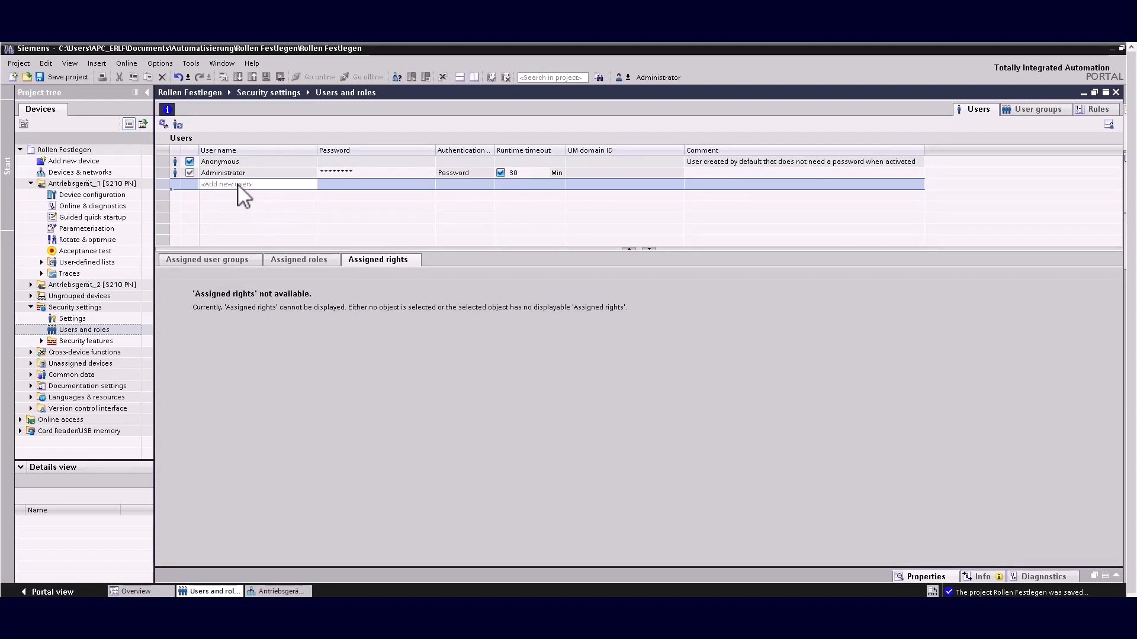
click(235, 184)
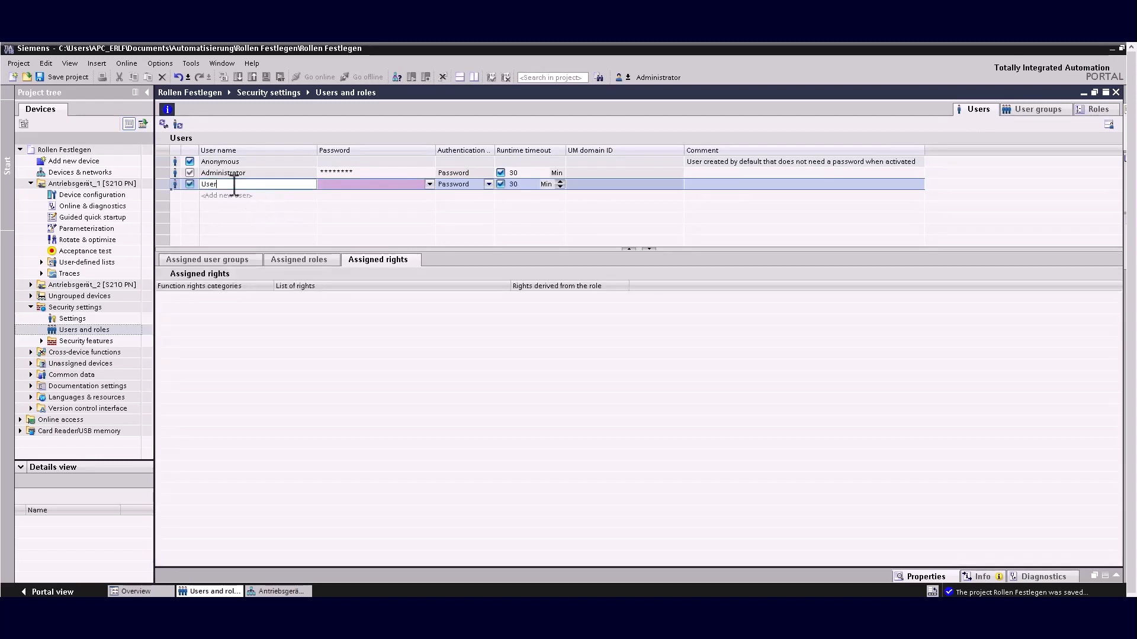
drag(234, 184, 192, 187)
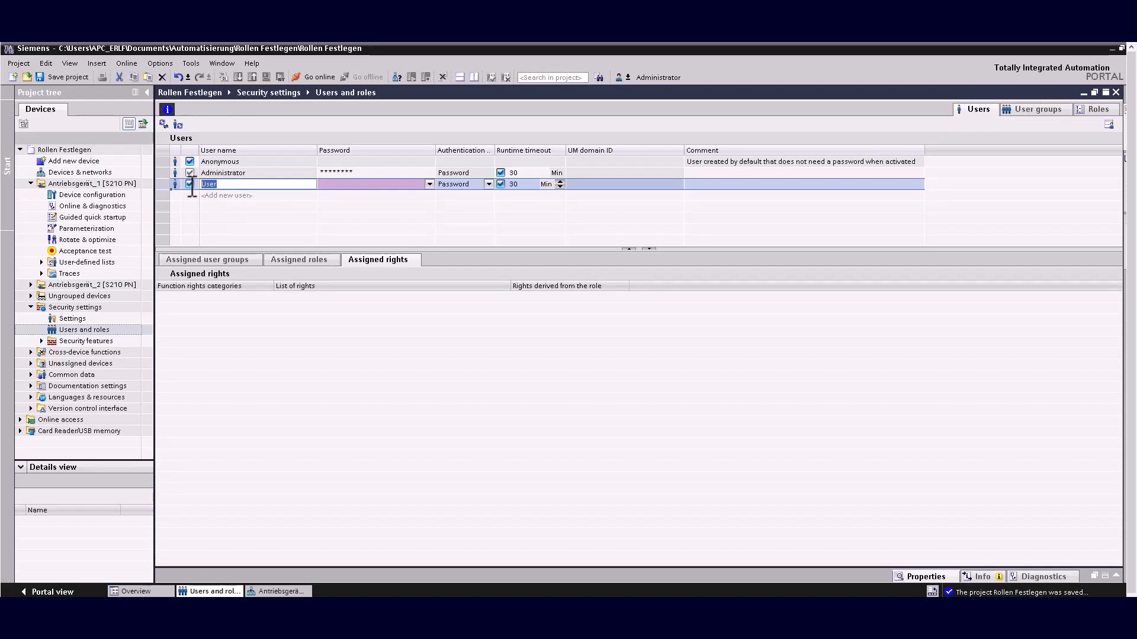
text(Technician Scott)
Enter and confirm the account password for the new technician user
click(430, 185)
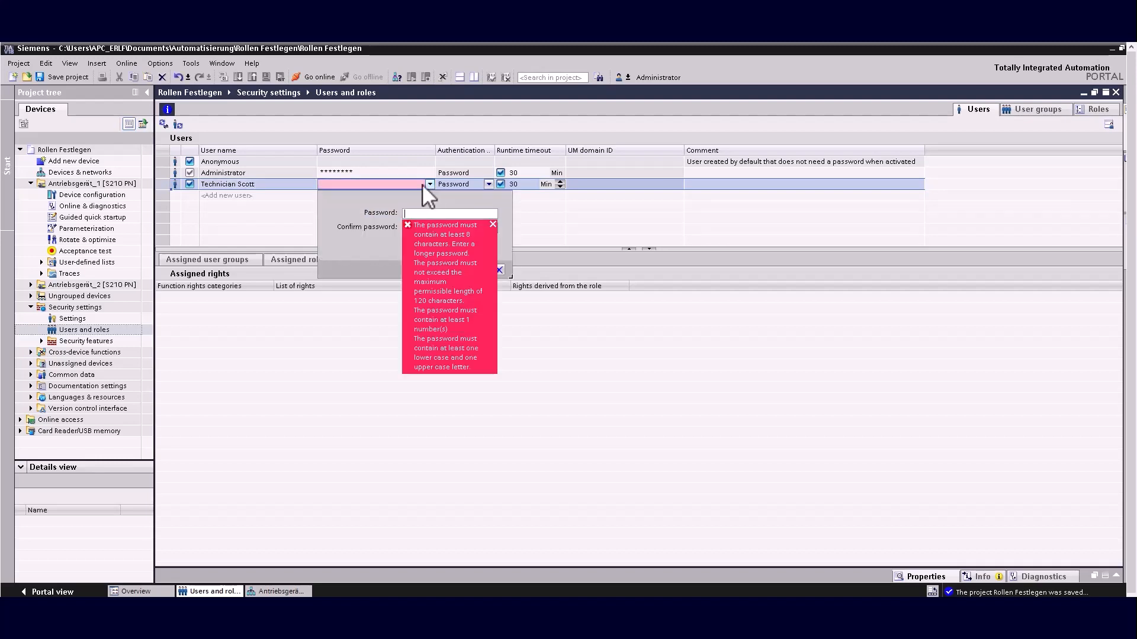
text(*********)
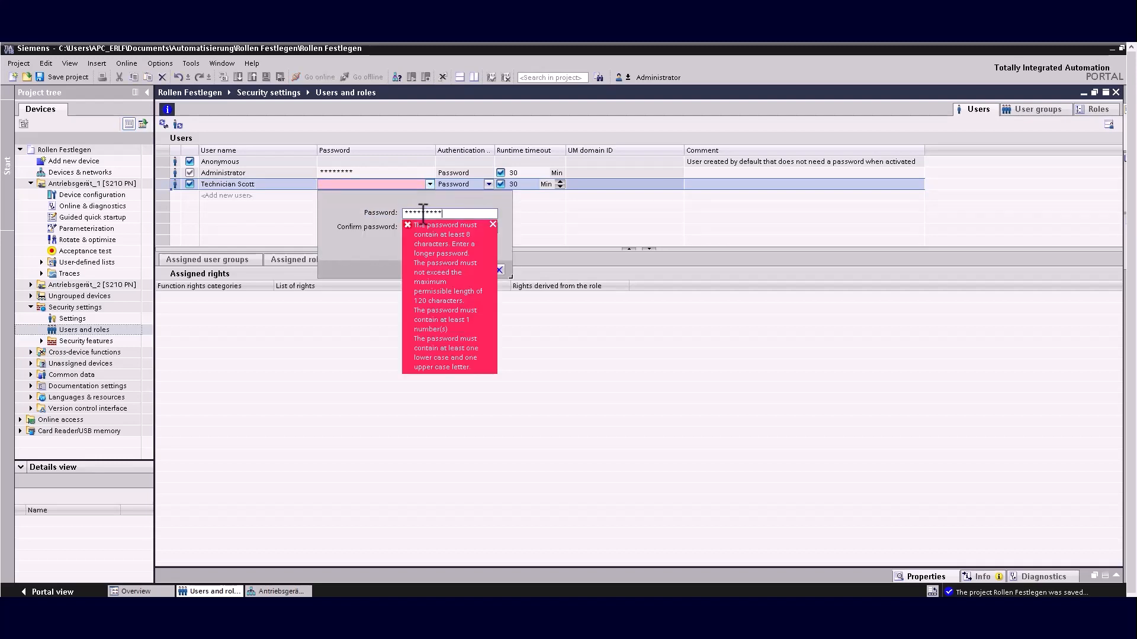
text(*)
click(450, 228)
text(********)
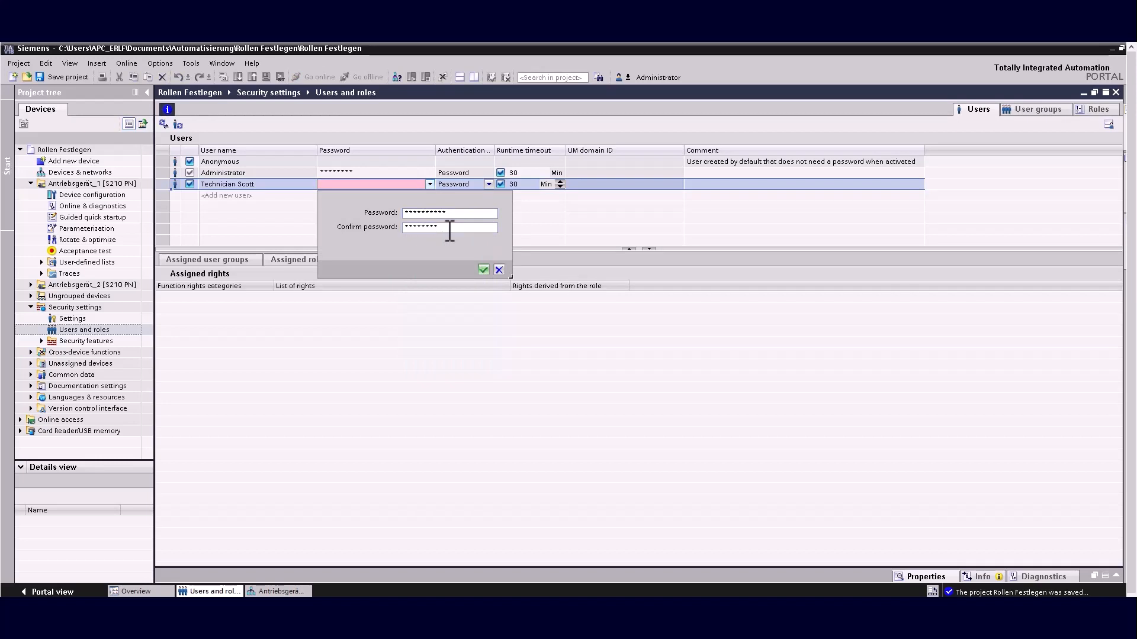
click(484, 270)
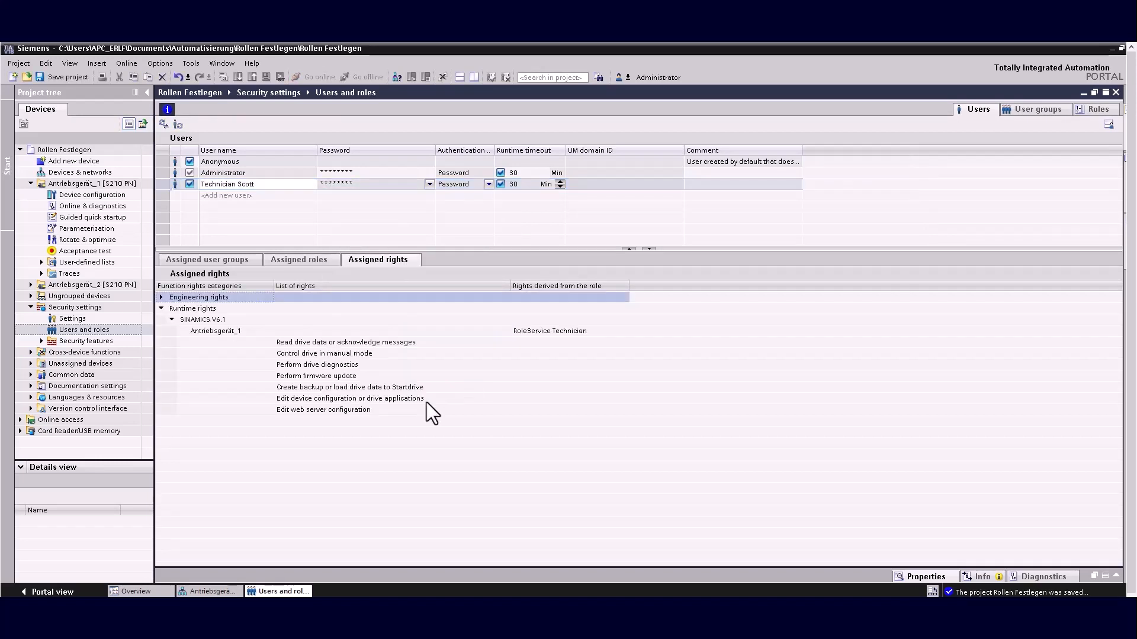
Review the roles and the derived rights assigned to the new technician user
click(322, 260)
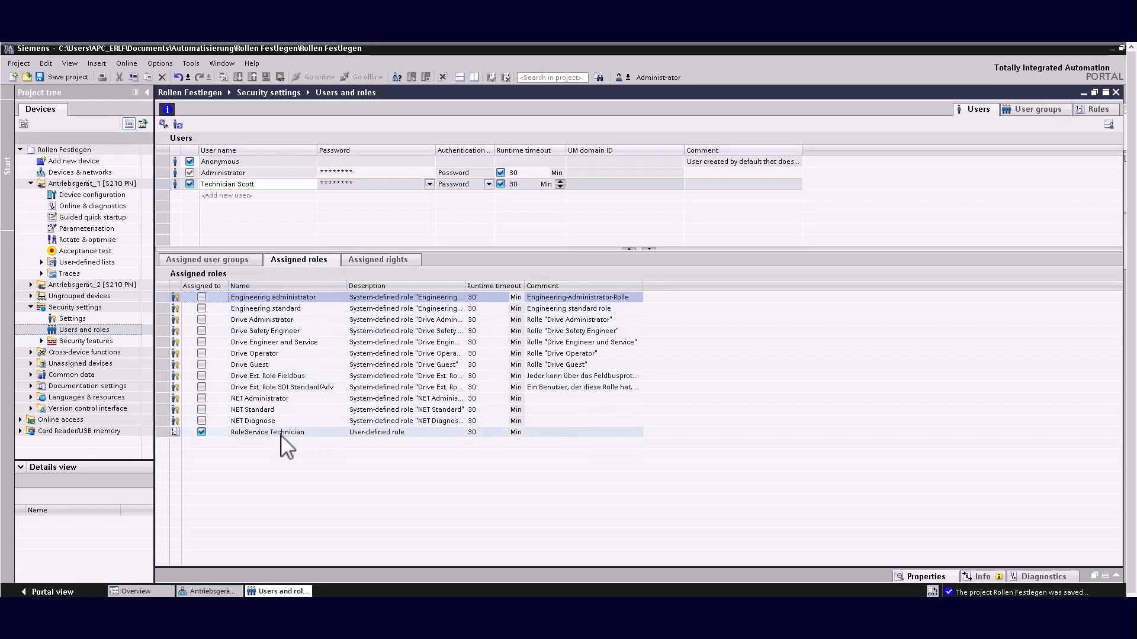
click(365, 262)
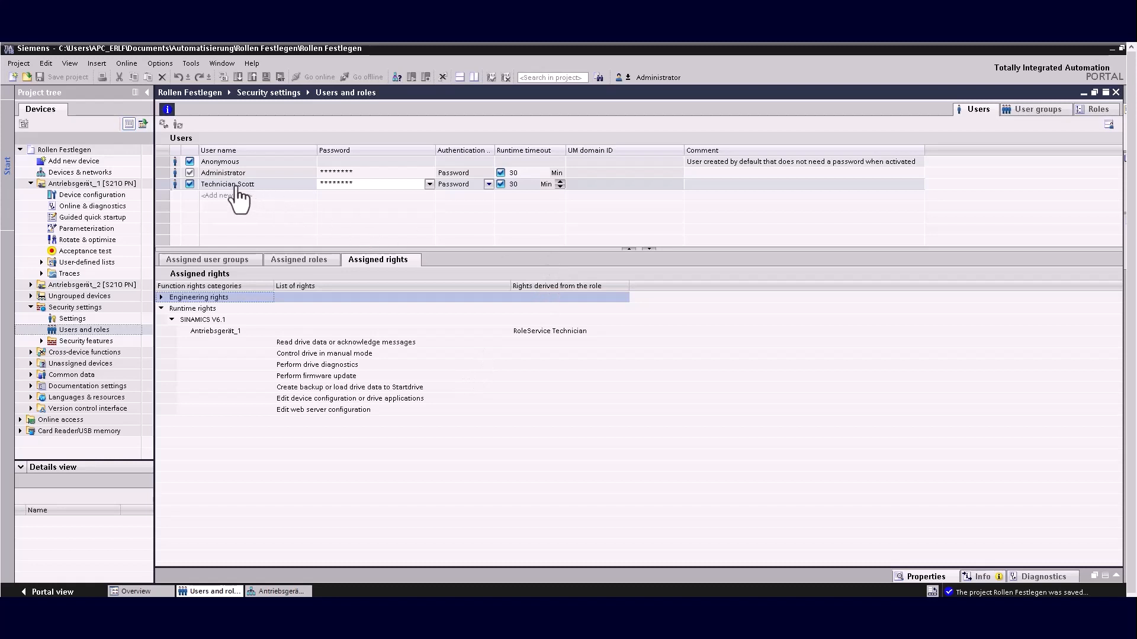
Change the logged-on project user to the technician account, entering its user name and password, and acknowledge the access authorization message
click(627, 76)
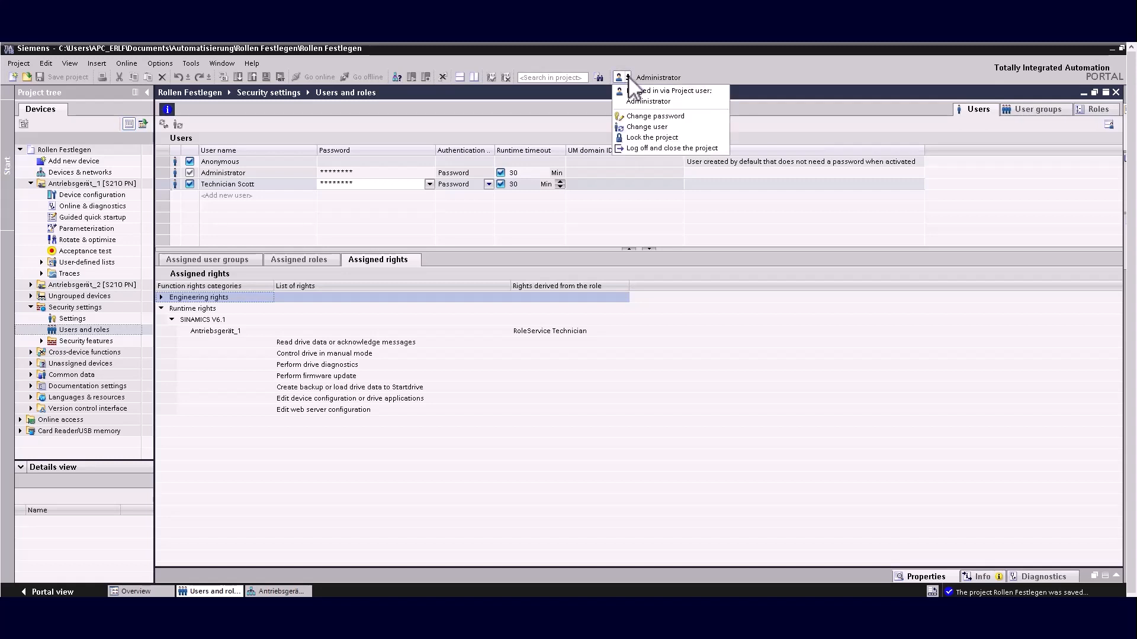
click(646, 128)
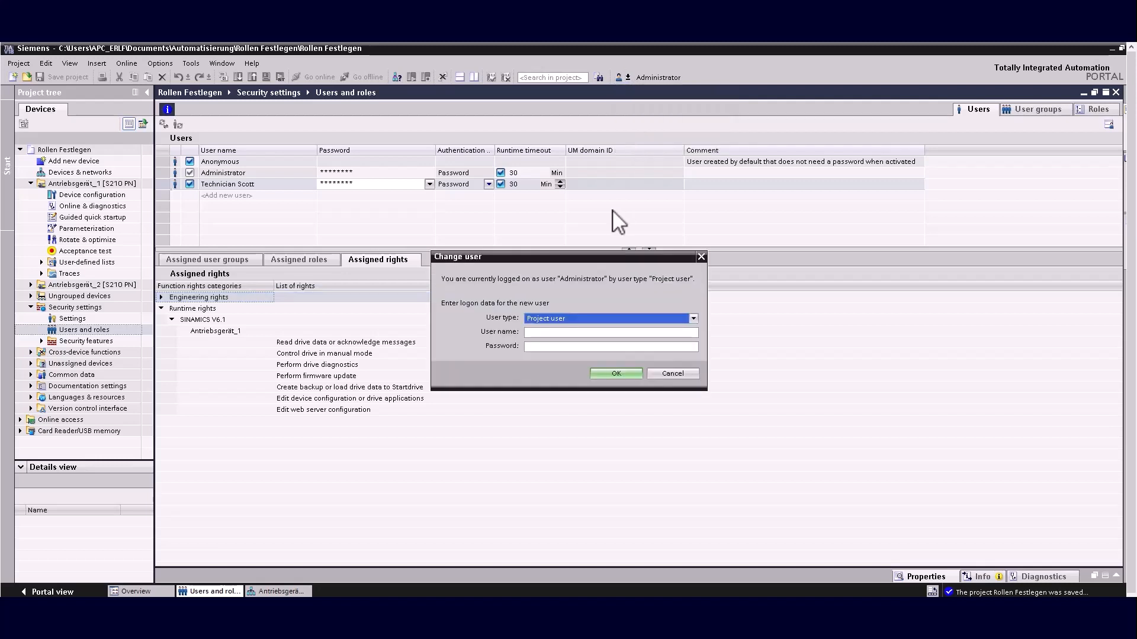
click(566, 334)
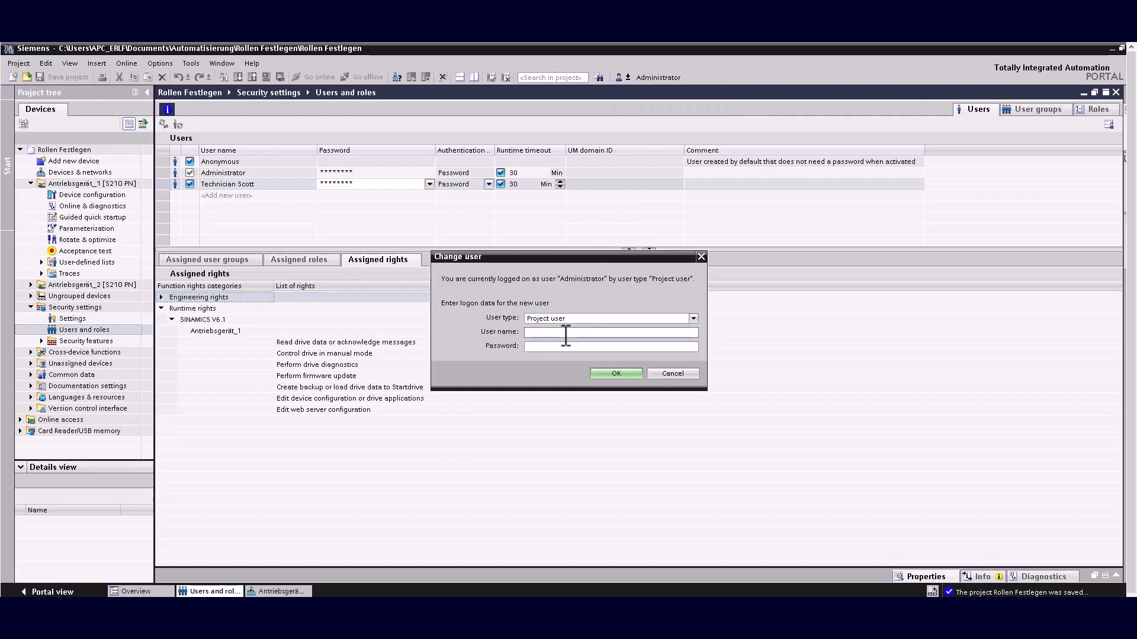
text(Technician Scott)
click(557, 346)
text(**********)
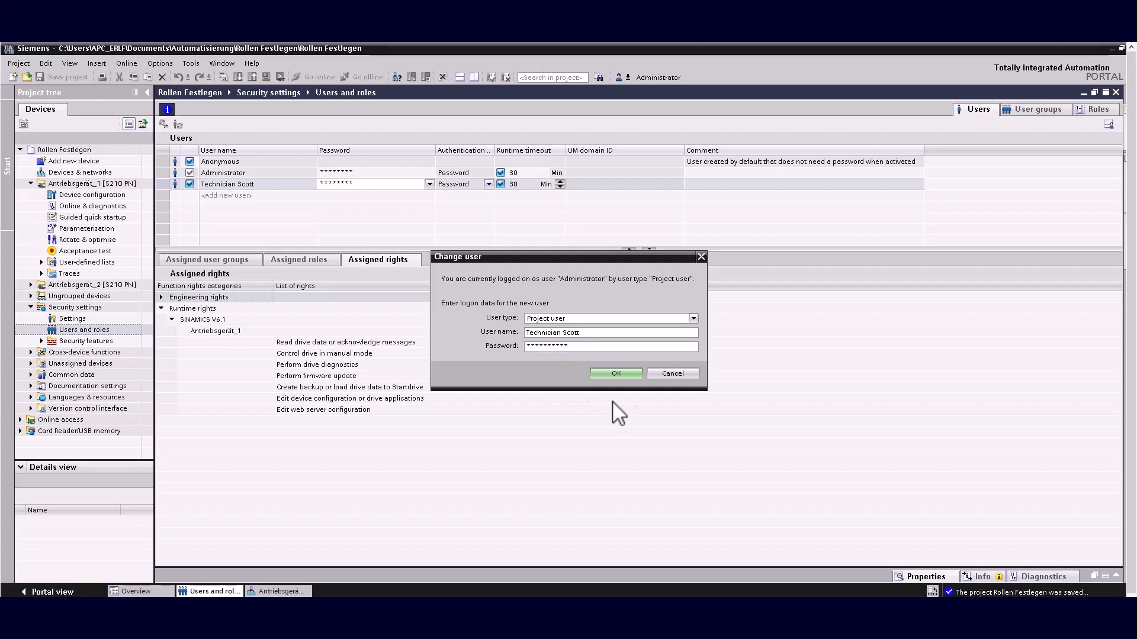
click(621, 373)
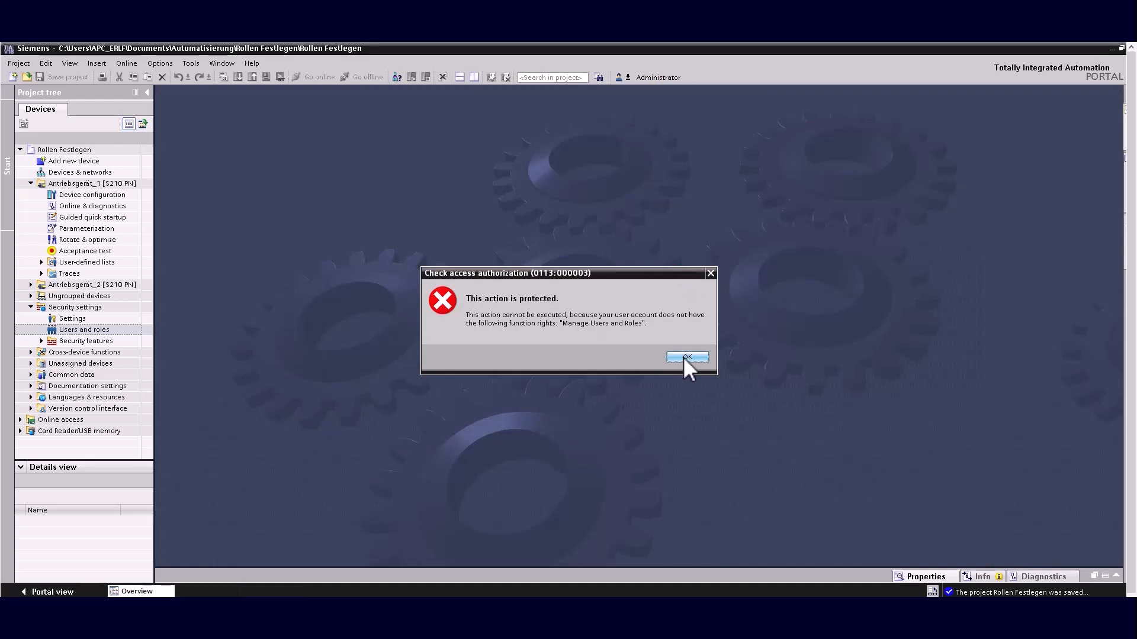
click(684, 359)
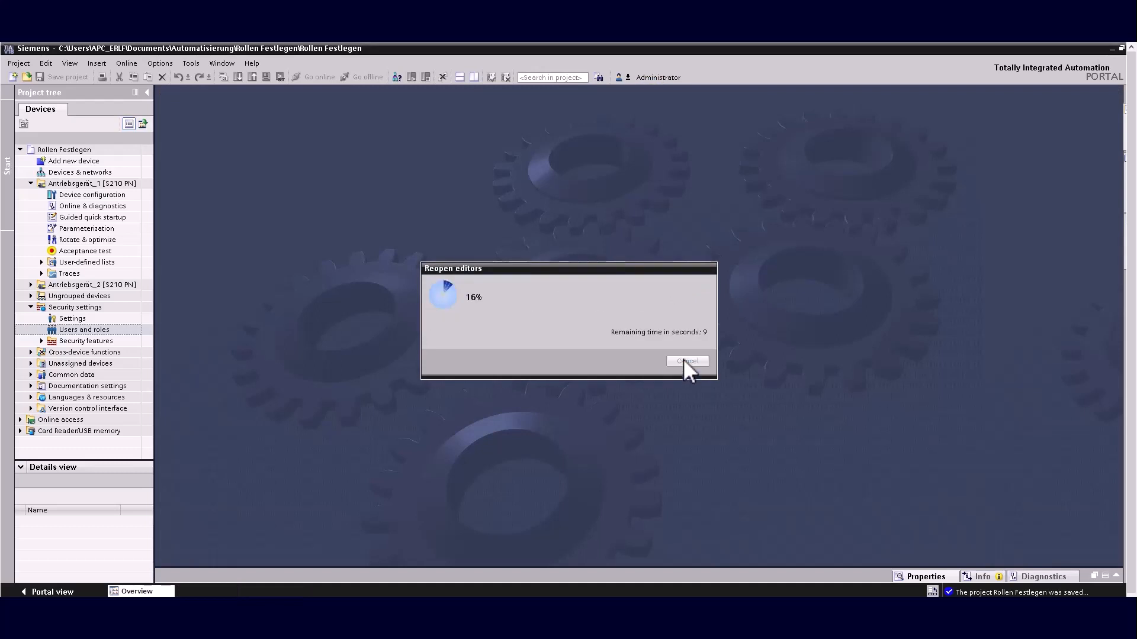